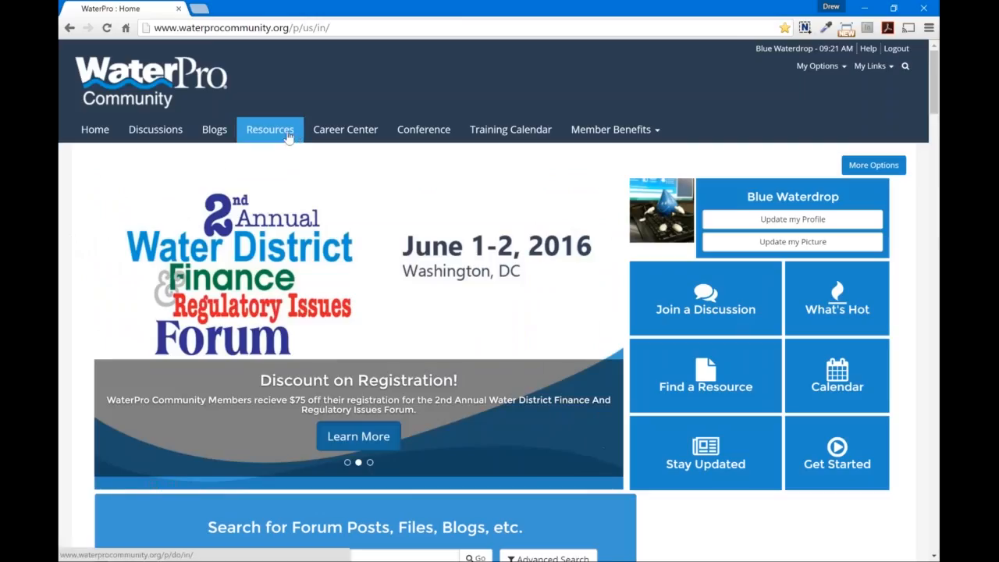
Step: Open the Resources page and examine its webinar and upload sections, Hottest Files, the All Files list and the tag links
click(288, 137)
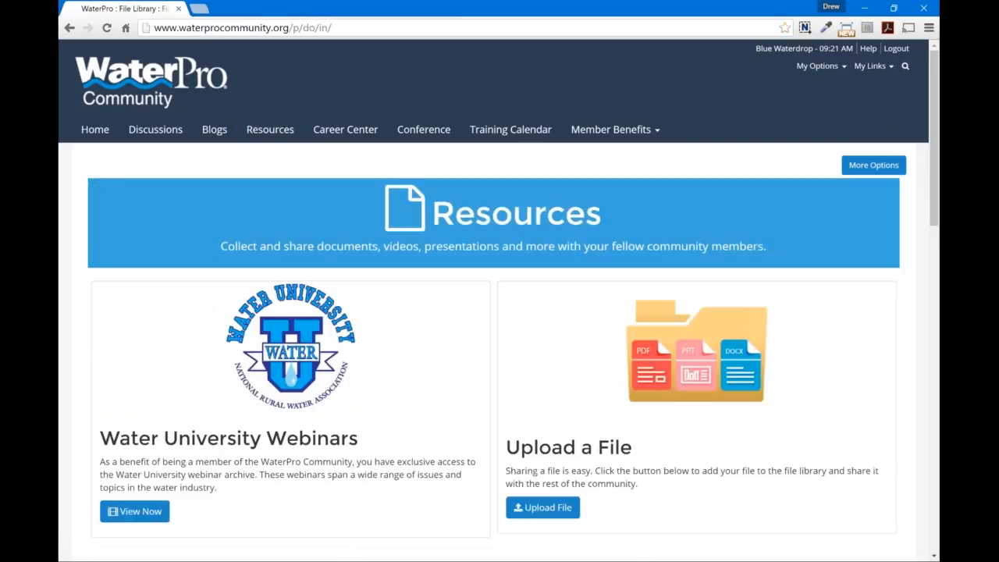
scroll(433, 292, down, 1)
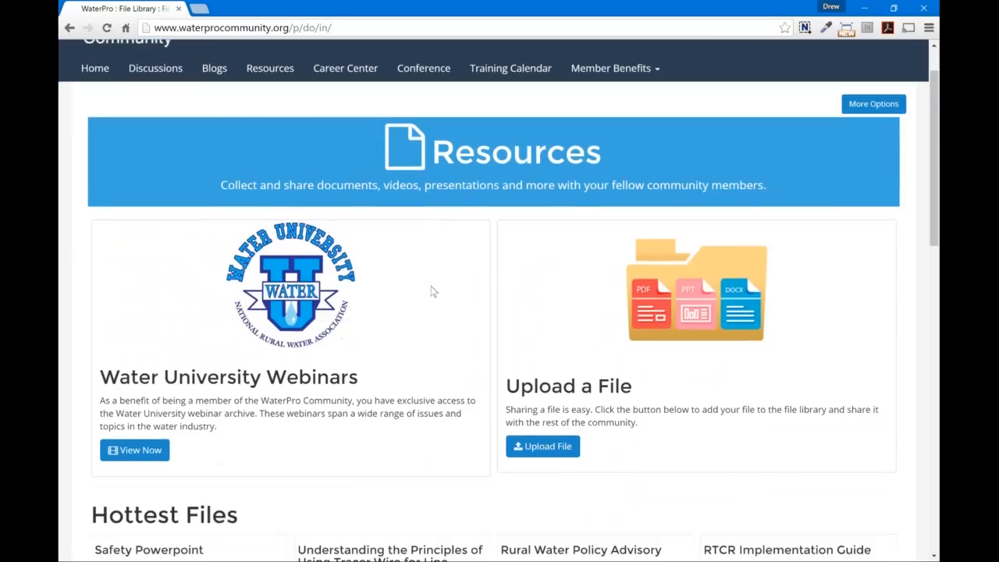
scroll(433, 291, down, 1)
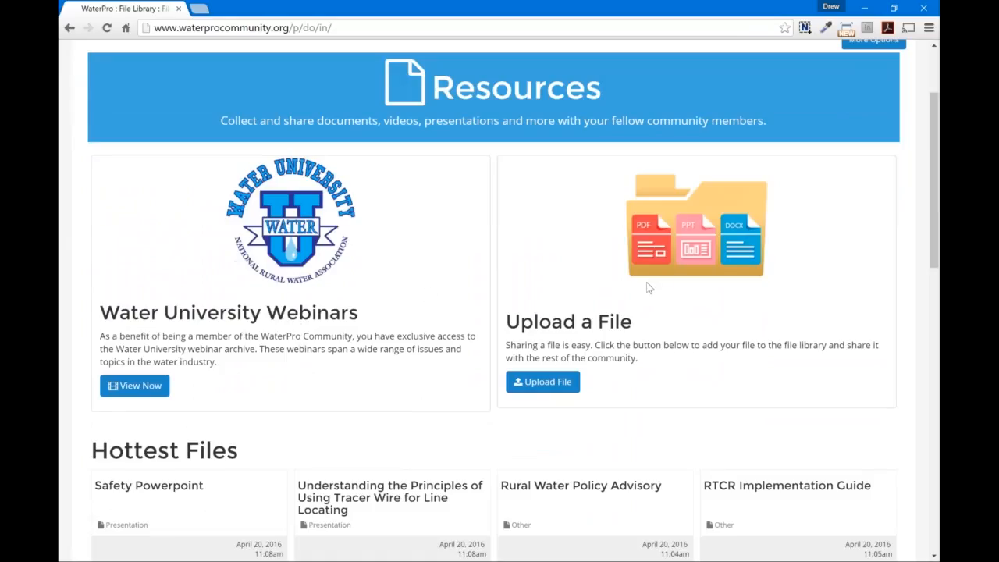
scroll(647, 285, down, 1)
scroll(646, 285, down, 2)
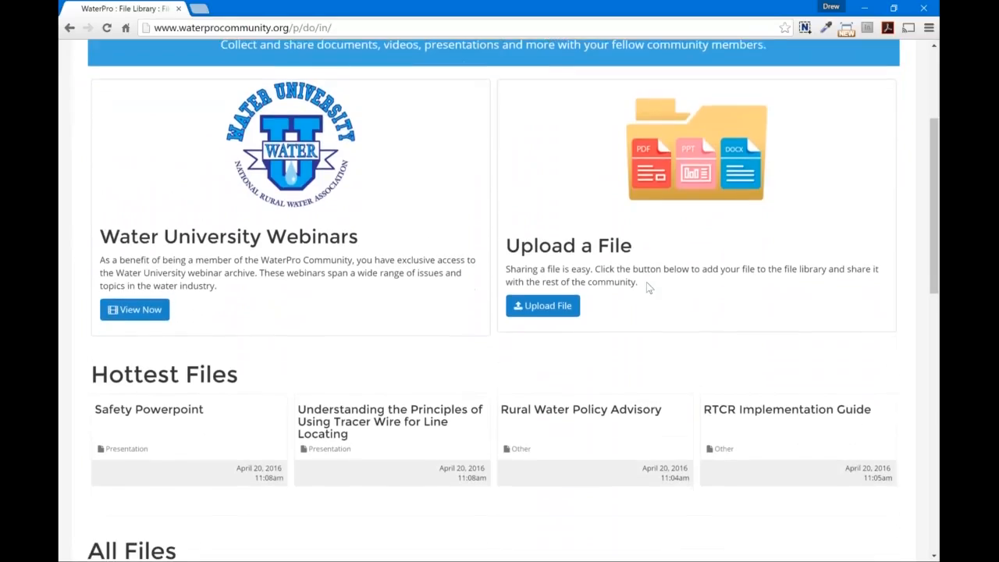
scroll(647, 282, down, 3)
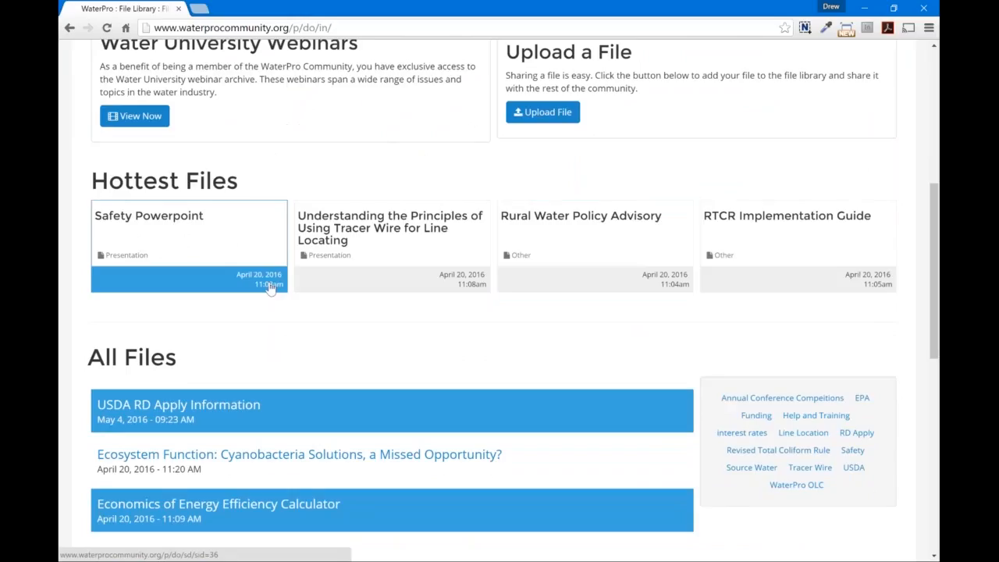
scroll(269, 287, down, 2)
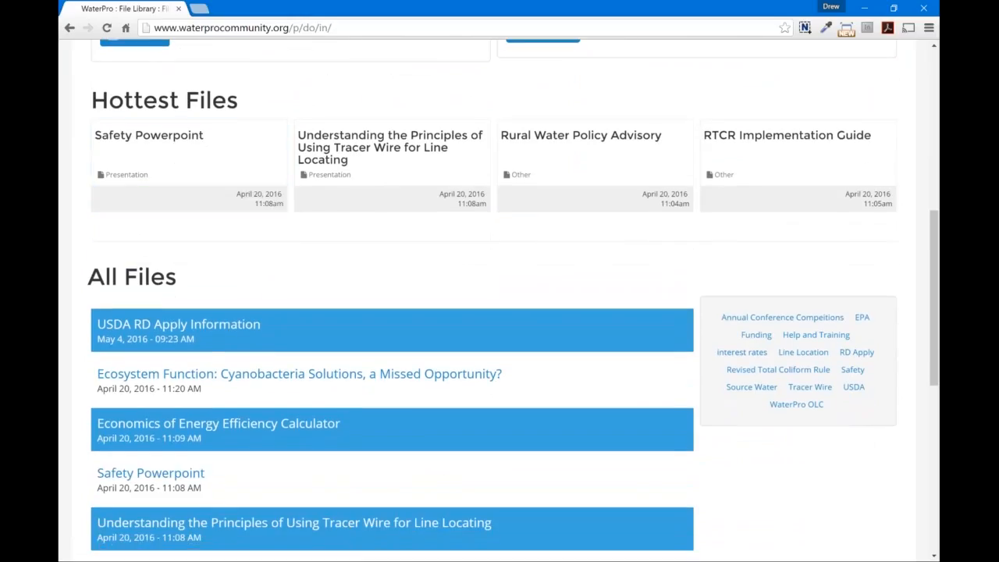
scroll(300, 266, down, 3)
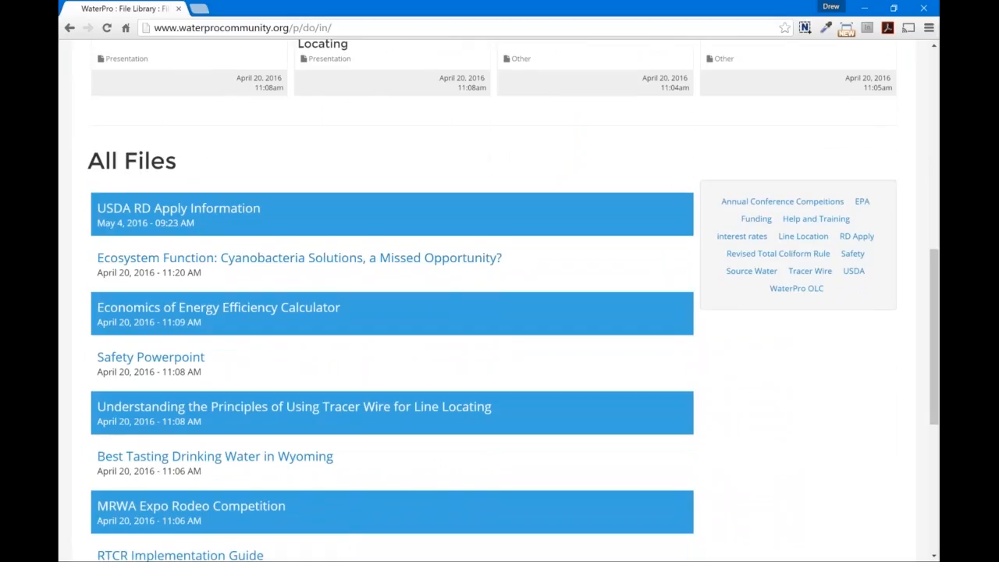
scroll(219, 283, down, 1)
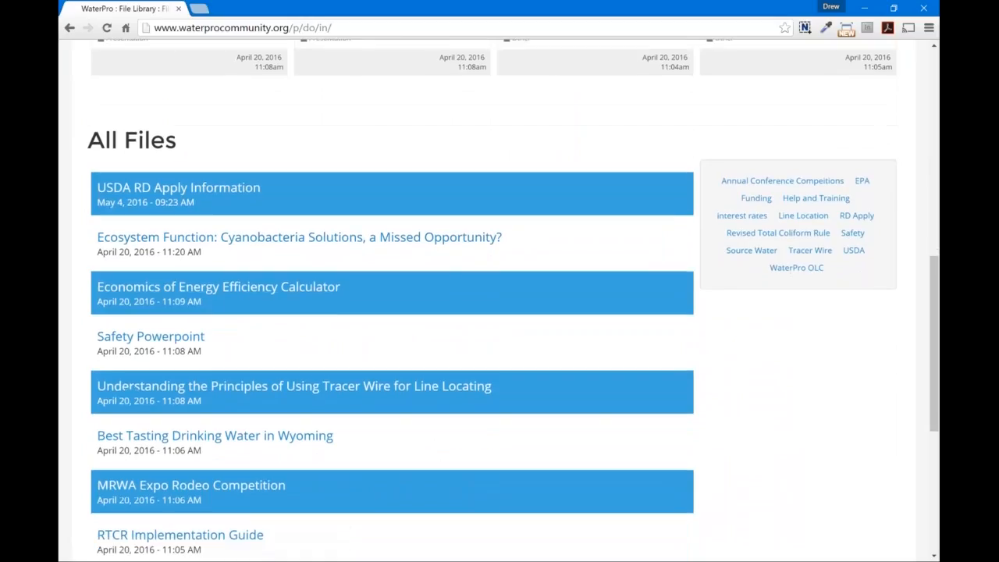
scroll(219, 283, up, 1)
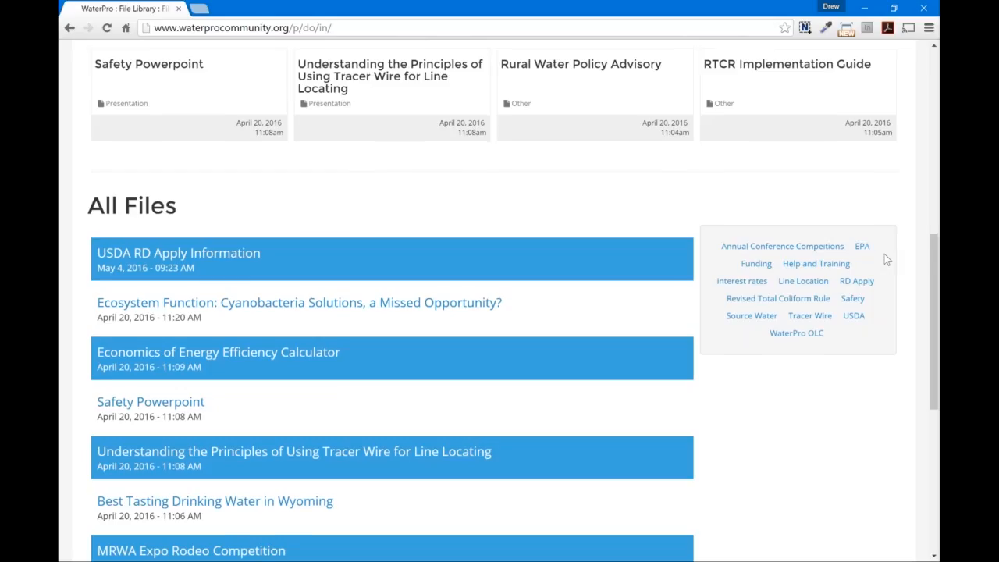
scroll(884, 254, up, 1)
scroll(884, 253, down, 2)
scroll(884, 253, down, 2)
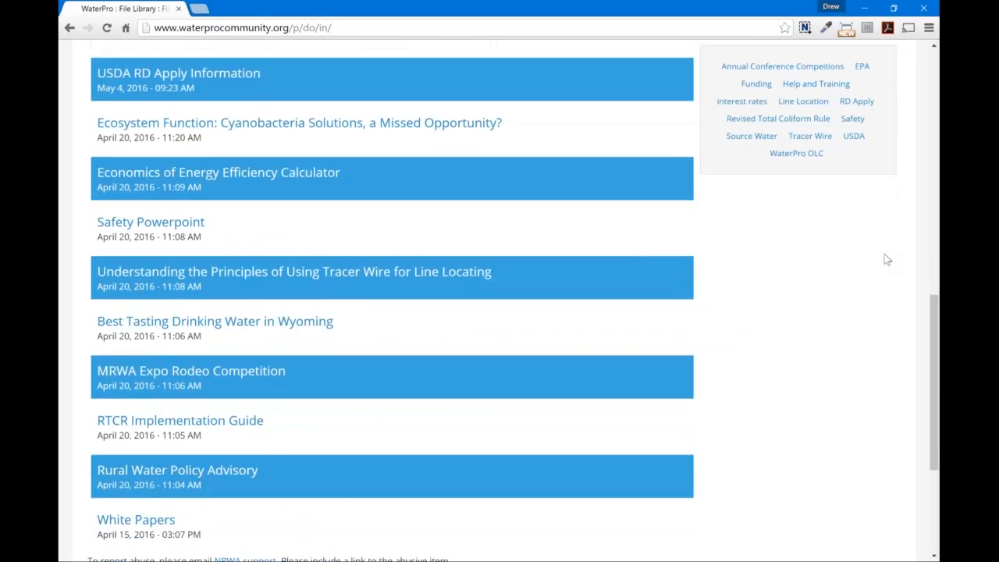
scroll(885, 254, down, 1)
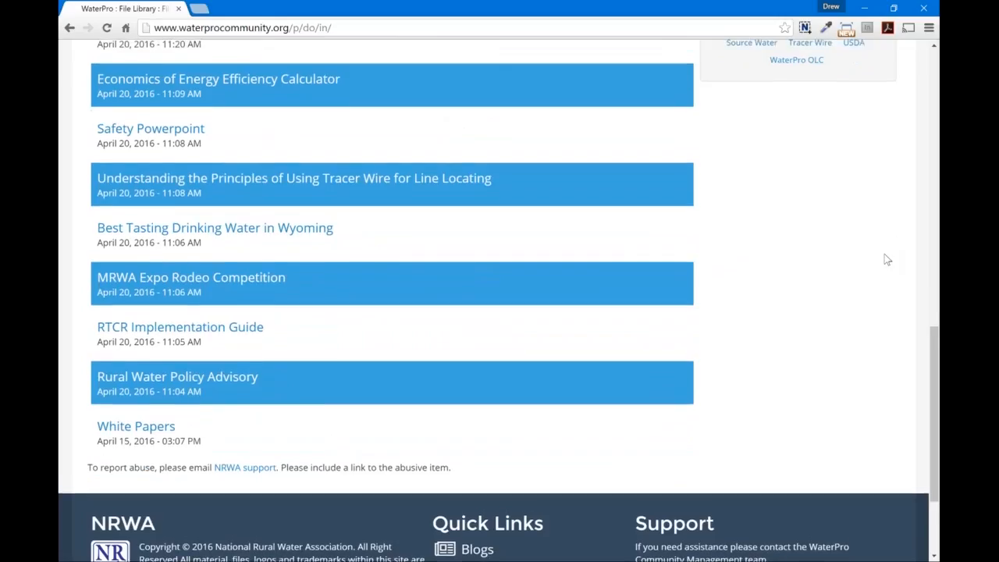
Step: Start a new file upload and title it "Introduction to Sustainable Utility Management for Small and Rural Water and Wastewater Systems"
scroll(885, 254, up, 2)
scroll(893, 320, up, 6)
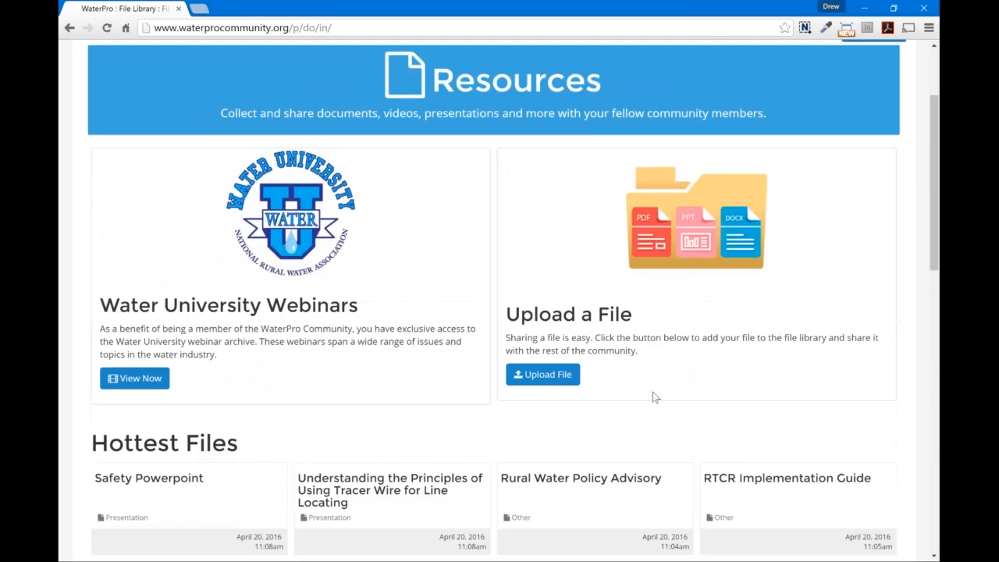
click(547, 374)
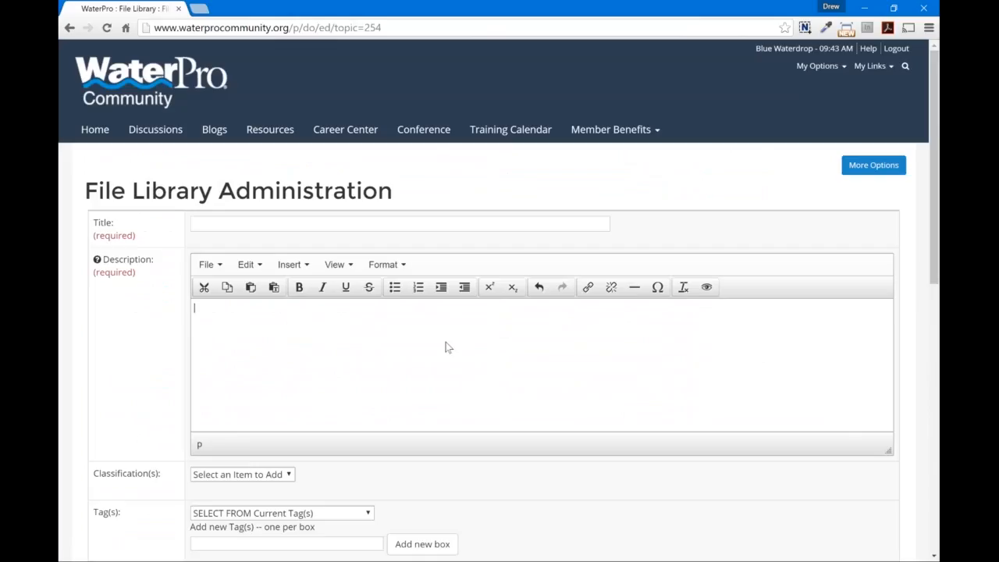
click(461, 226)
text(in)
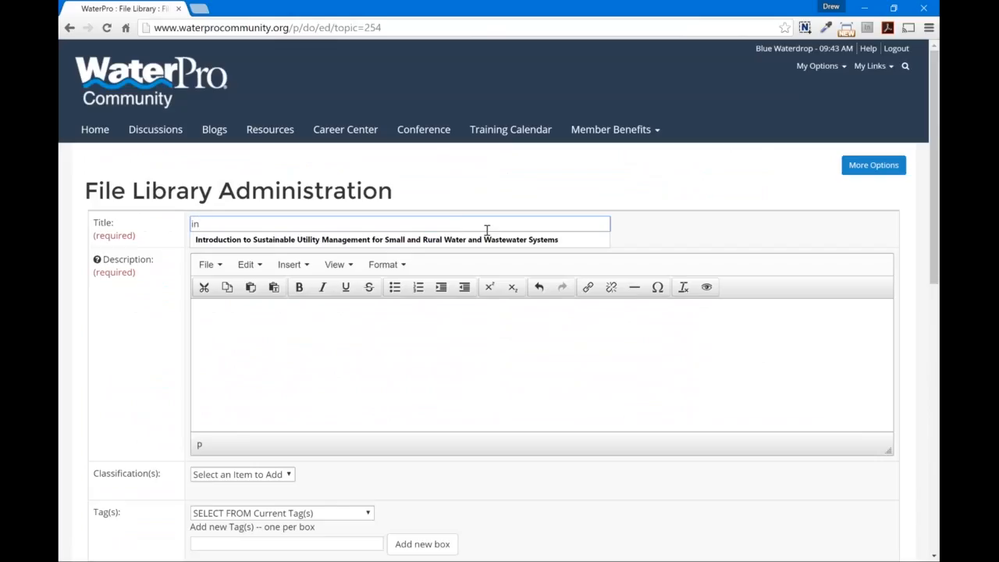
click(484, 243)
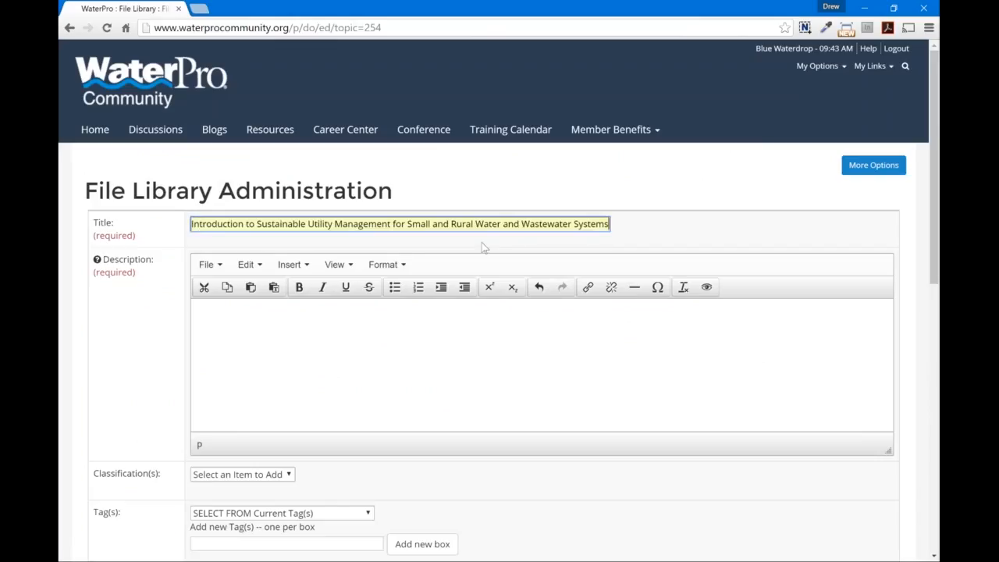
Step: Enter the description "This presentation is from a previous webinar on Sustainable Utility Managment."
click(449, 344)
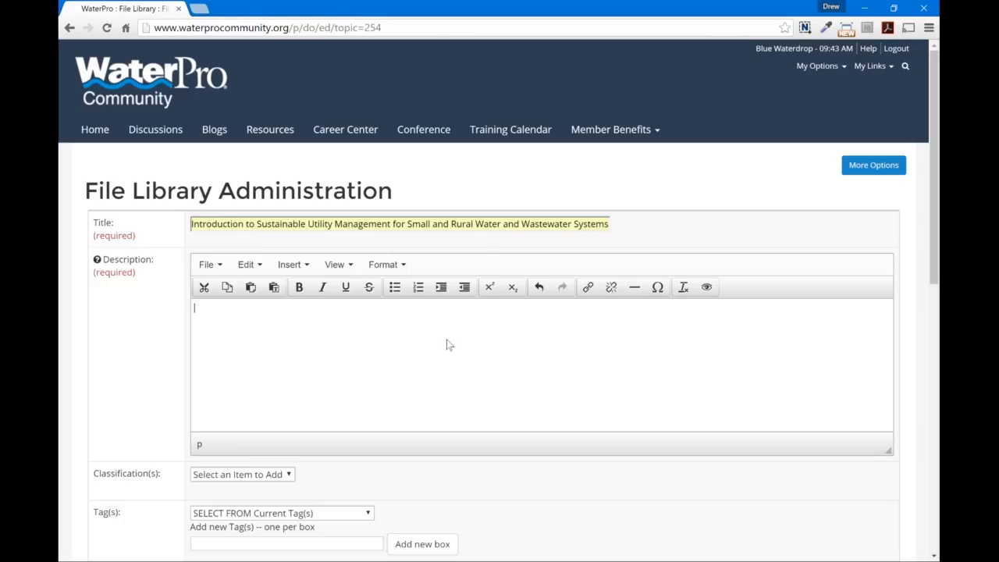
text(This presentation is from a pre)
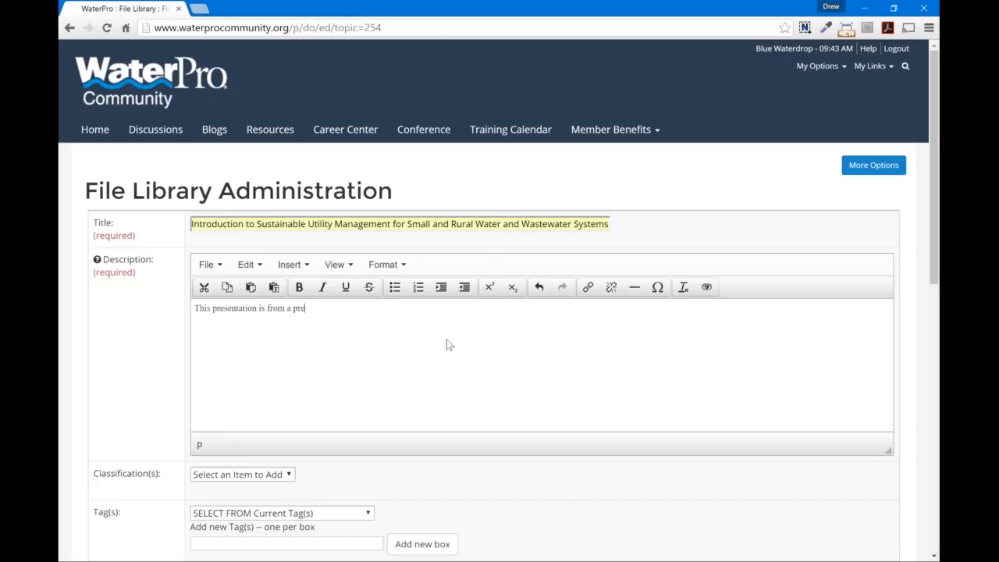
text(vious webinar on Sustainable )
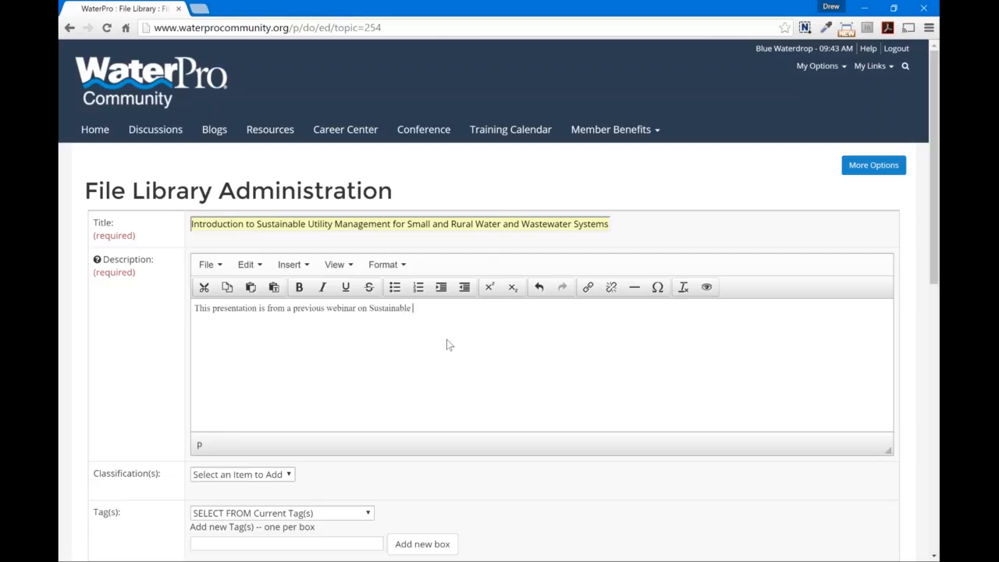
text(Utility Managment.)
Step: Add two new tags to the file entry: "Sustainable Utility Management" and "Presentation"
scroll(449, 345, down, 3)
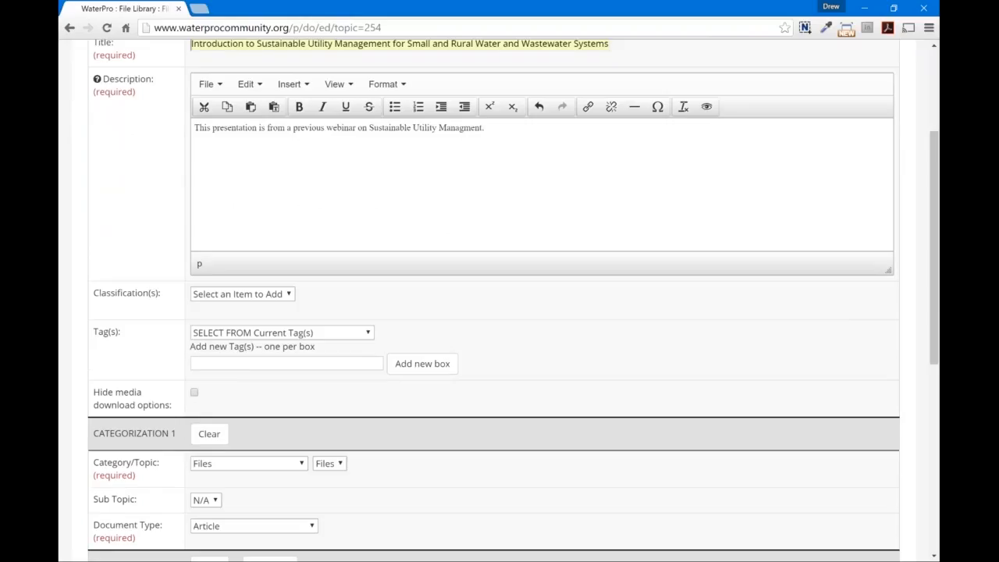
click(287, 364)
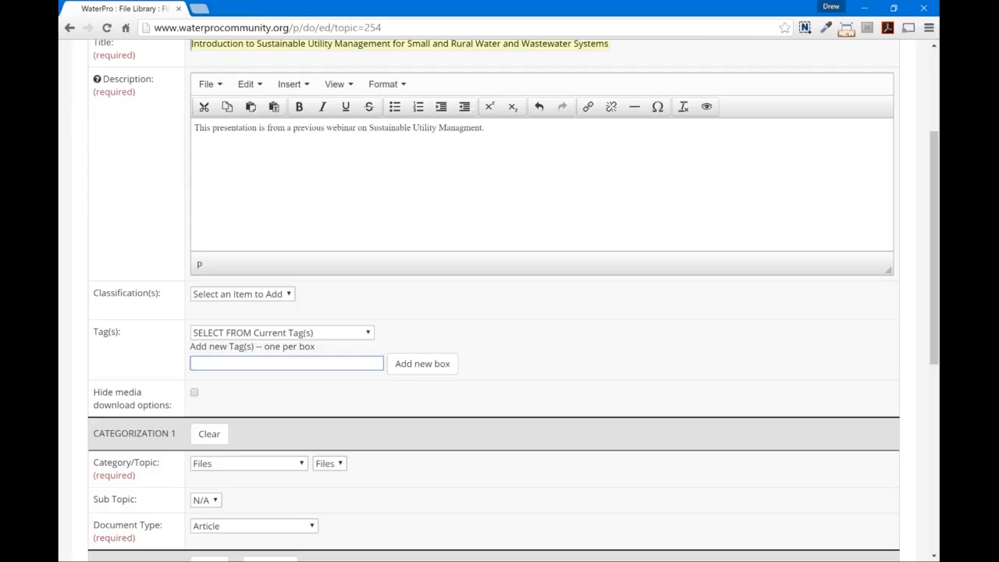
text(Sustainable)
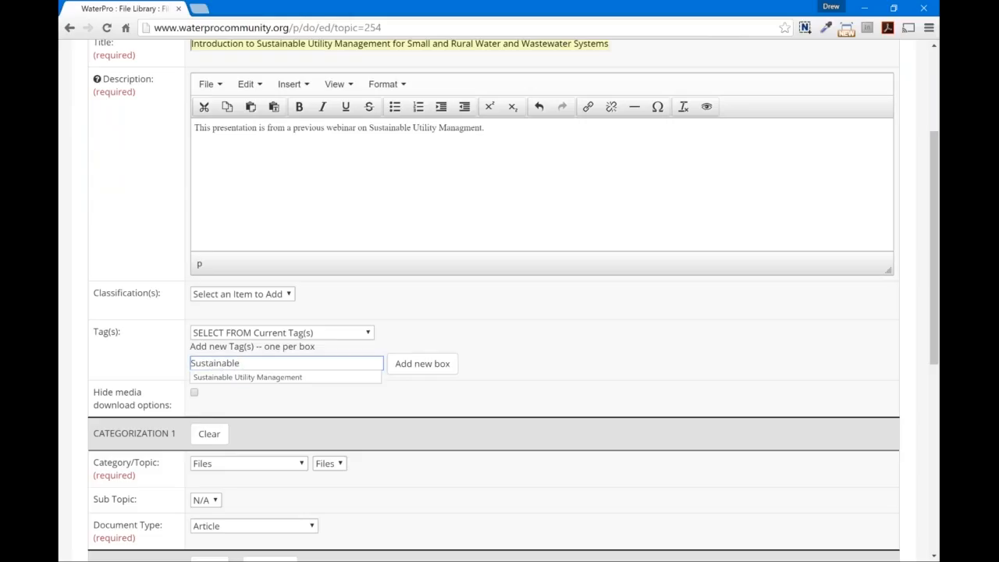
click(247, 377)
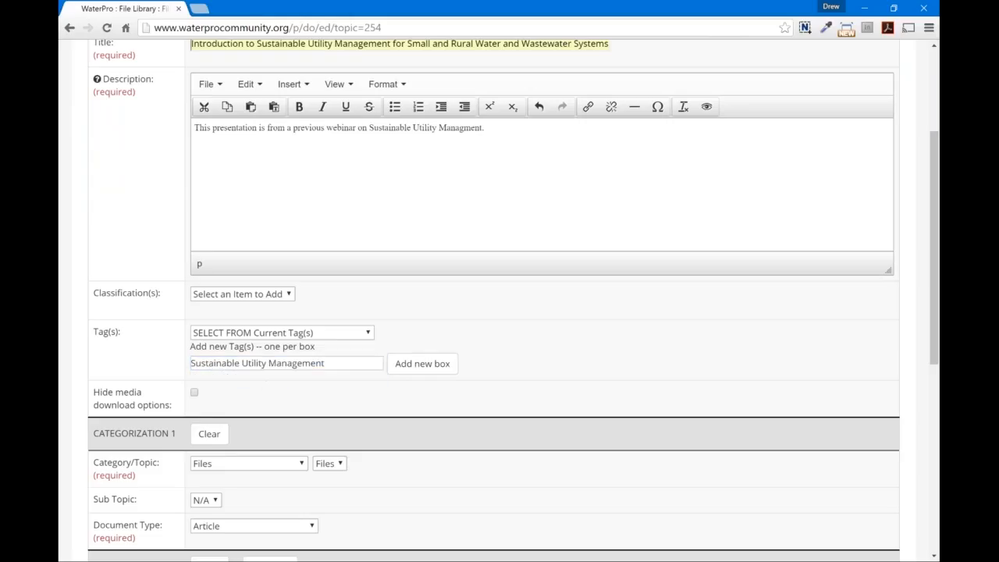
click(453, 364)
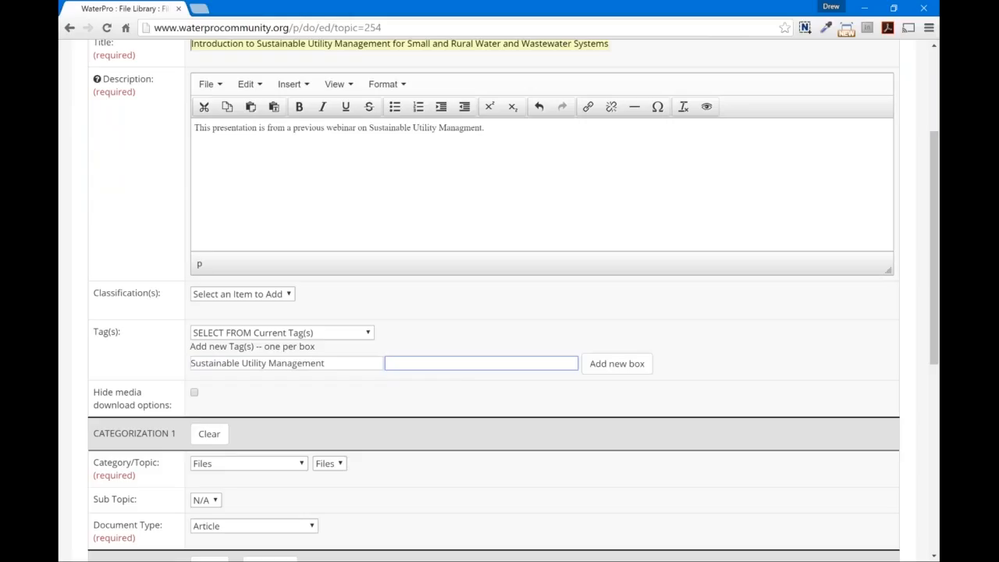
text(Presentation)
Step: Keep the category as Files and set the document type under Categorization 1 to Presentation
scroll(89, 341, down, 2)
scroll(66, 312, down, 2)
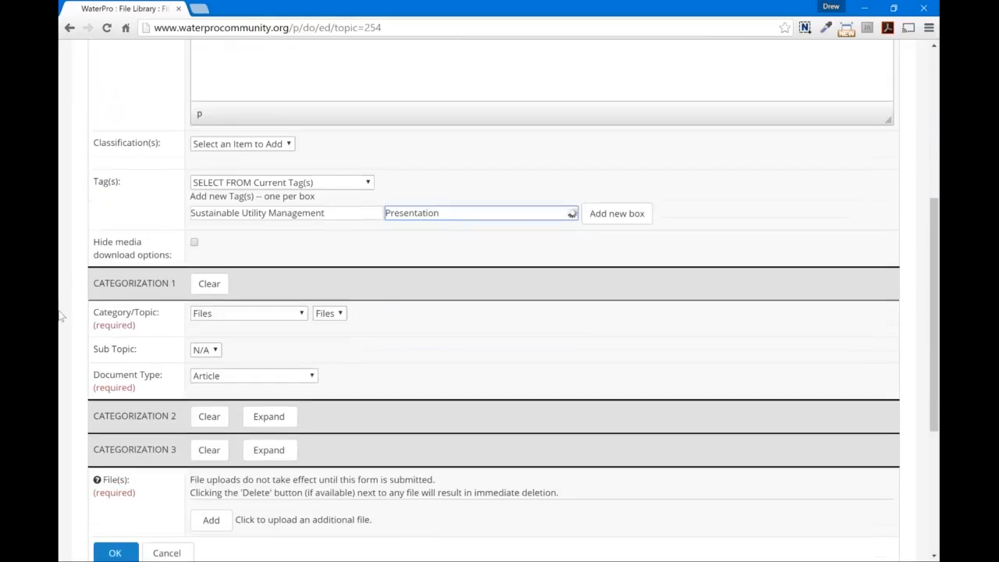
scroll(67, 332, down, 1)
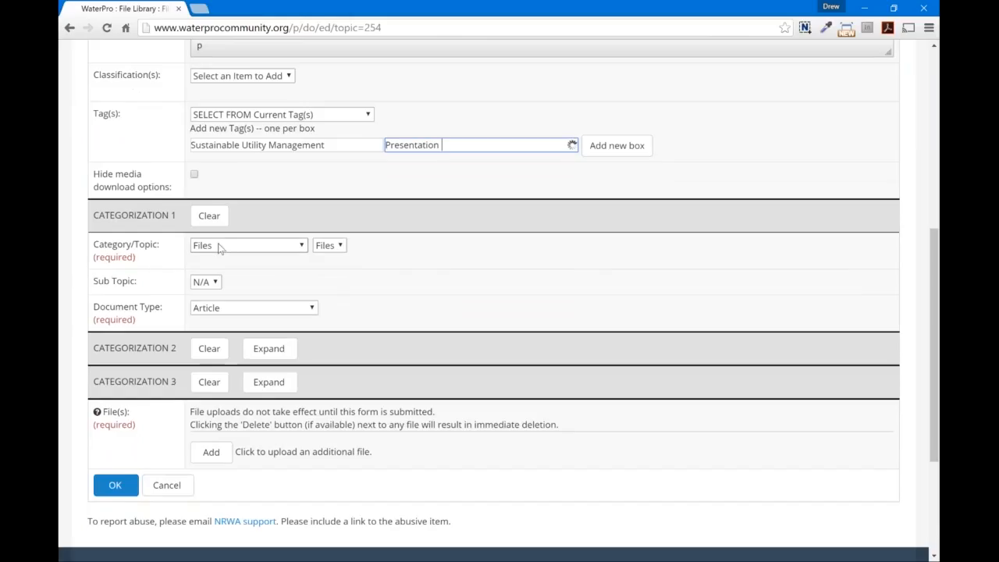
click(241, 247)
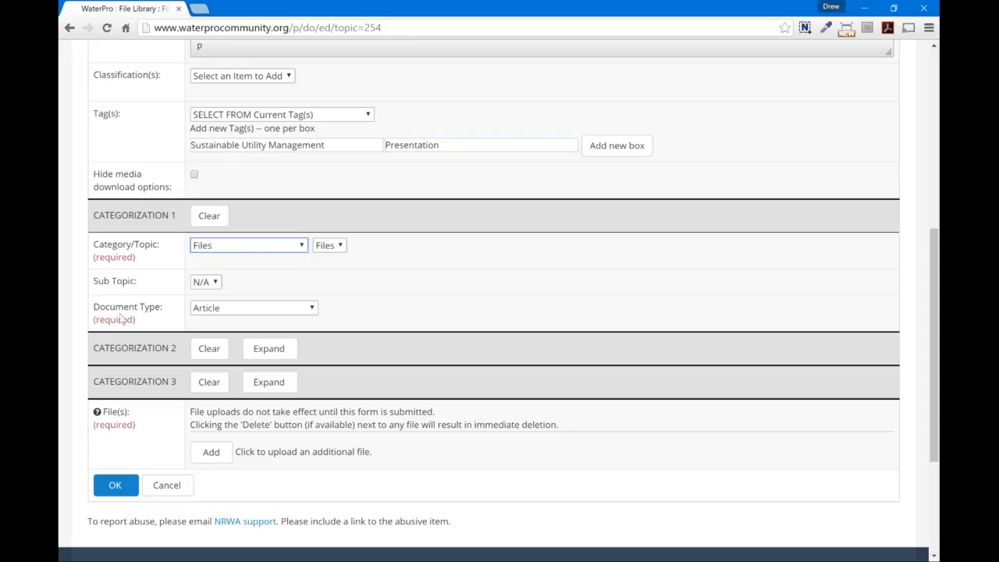
click(255, 310)
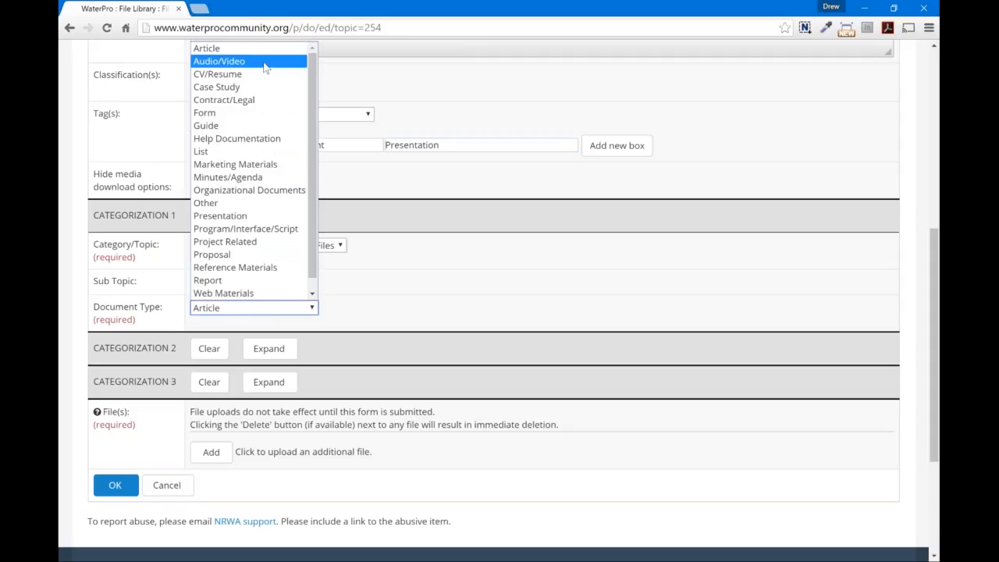
click(271, 216)
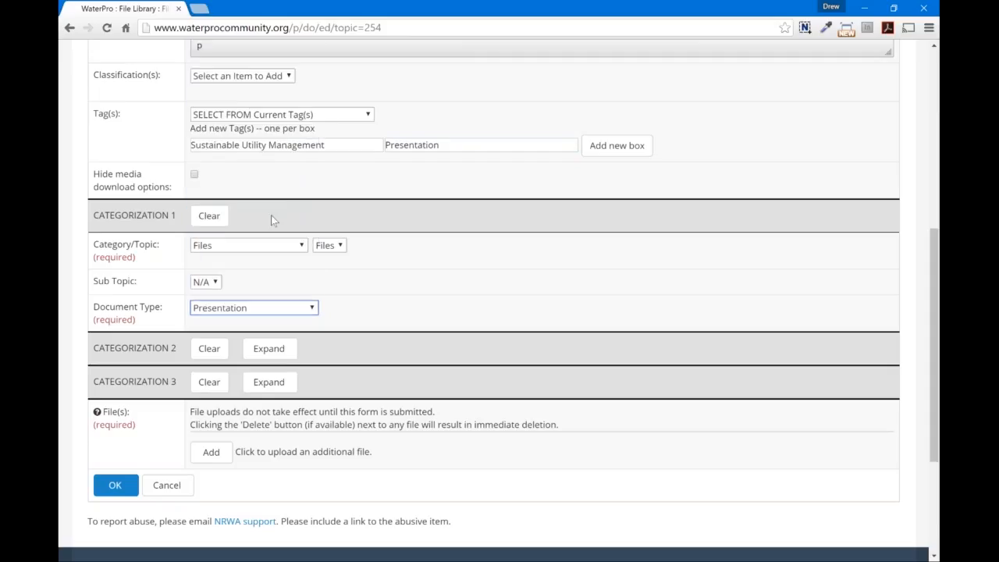
Step: Attach "Introduction to Sustainable Utility Management Webinar 2016.pdf" from the Documents folder to the entry and request a slot for an additional file
scroll(99, 355, down, 2)
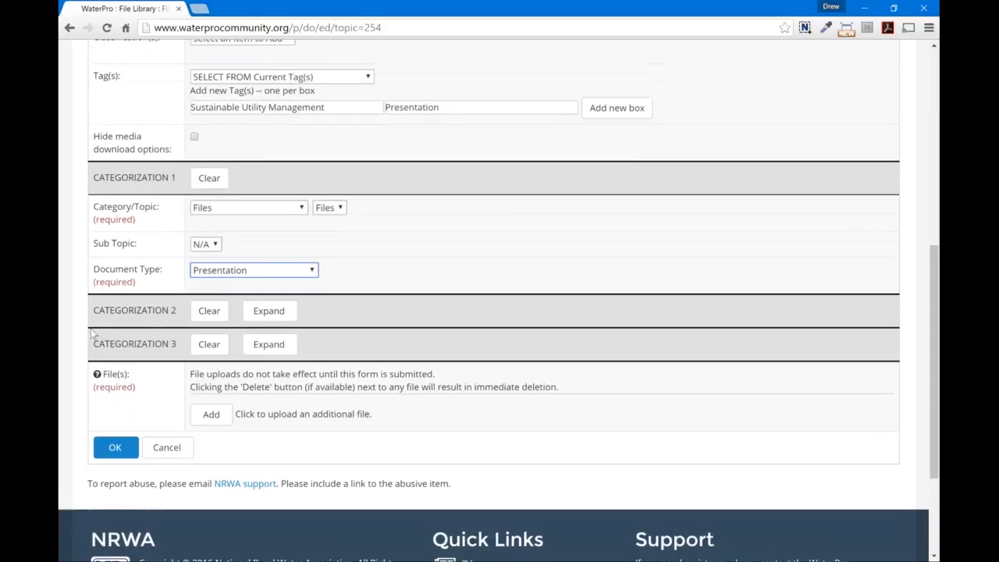
scroll(62, 302, down, 1)
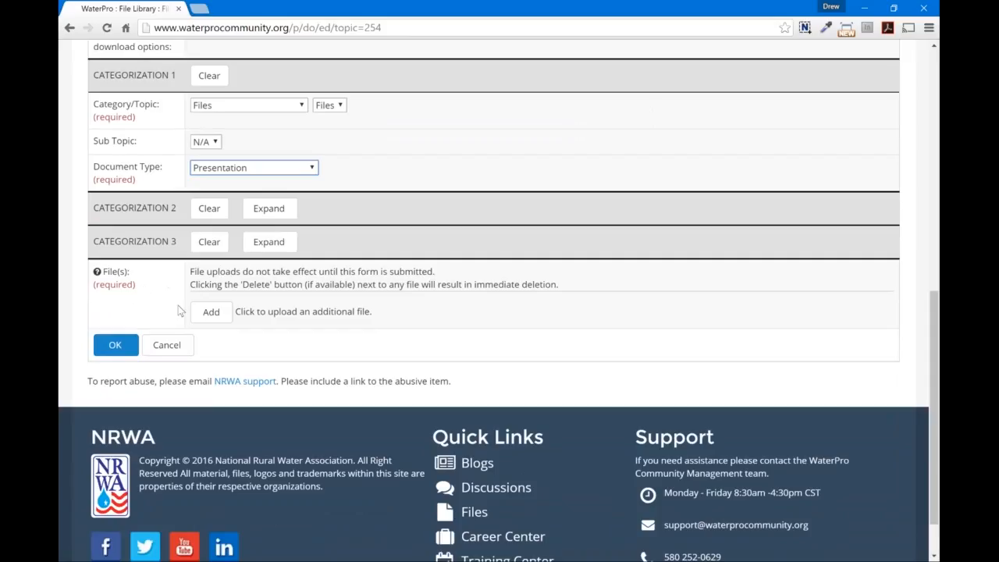
click(217, 320)
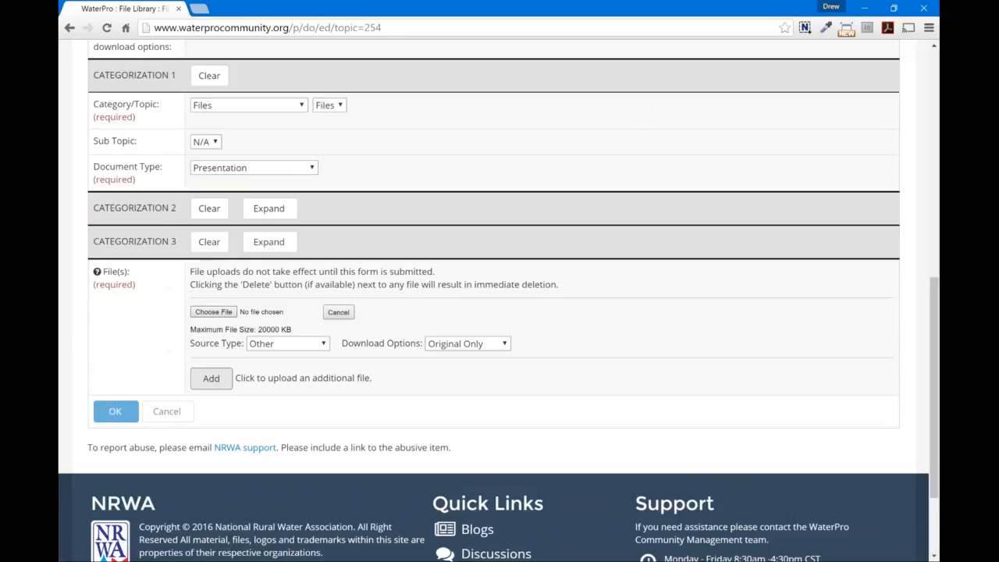
click(213, 312)
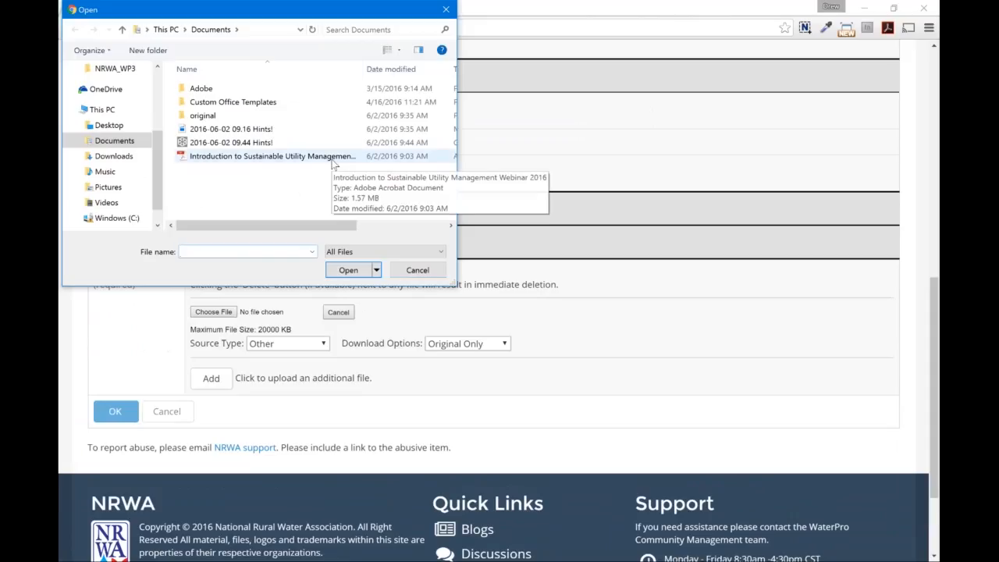
click(333, 159)
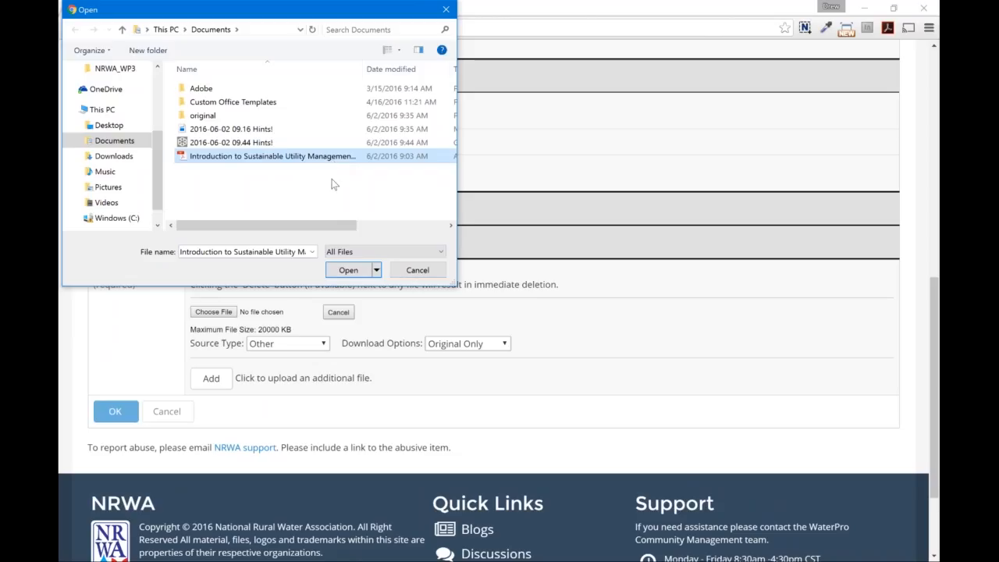
click(349, 271)
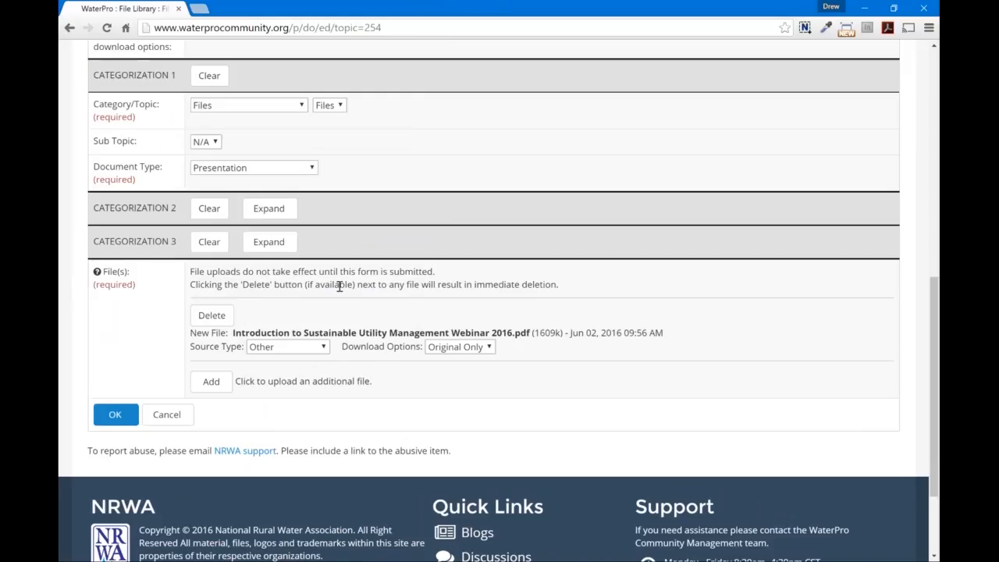
click(225, 382)
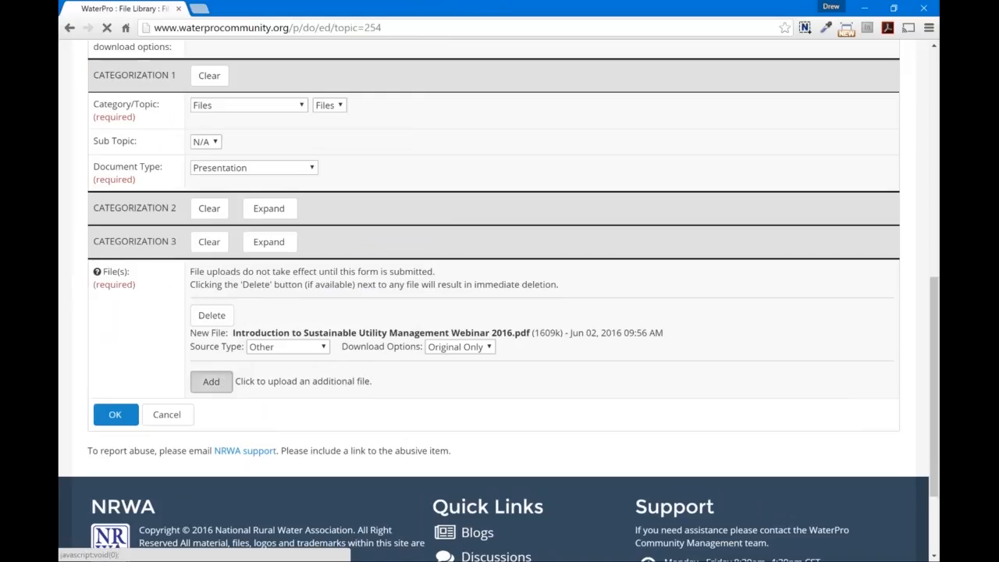
Step: Dismiss the file selection for the additional upload, discard its empty slot, and submit the file entry
click(213, 375)
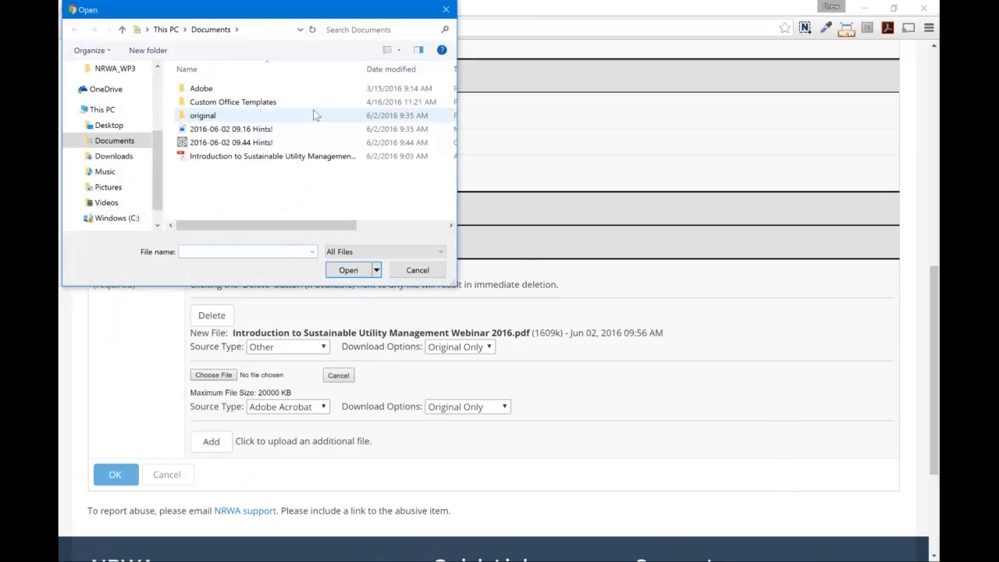
click(427, 273)
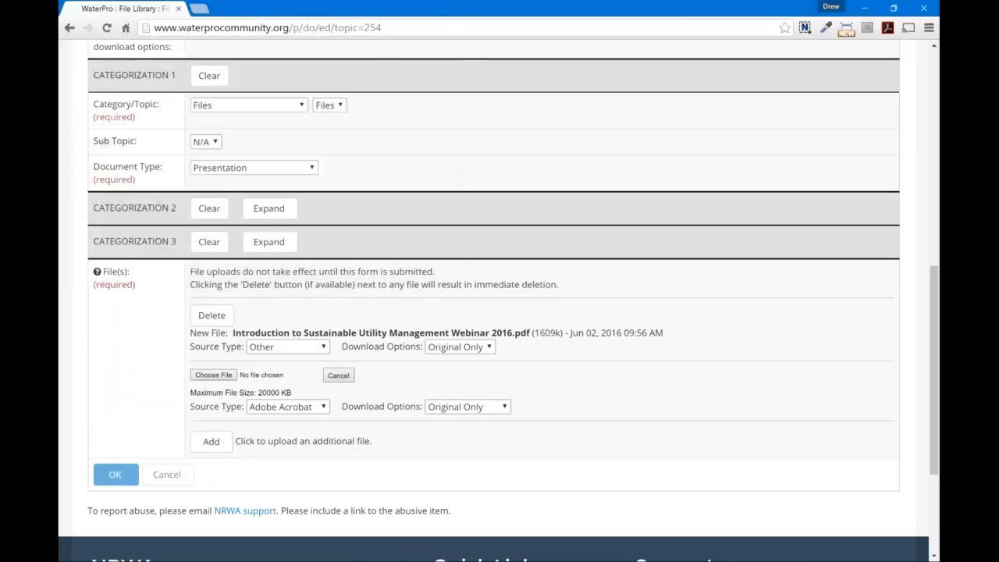
click(343, 376)
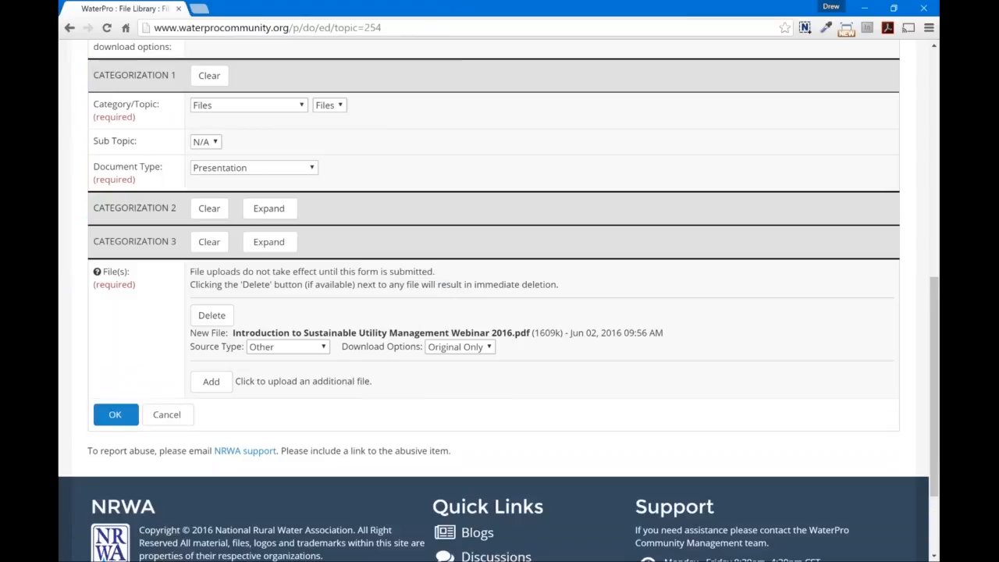
click(116, 417)
click(115, 415)
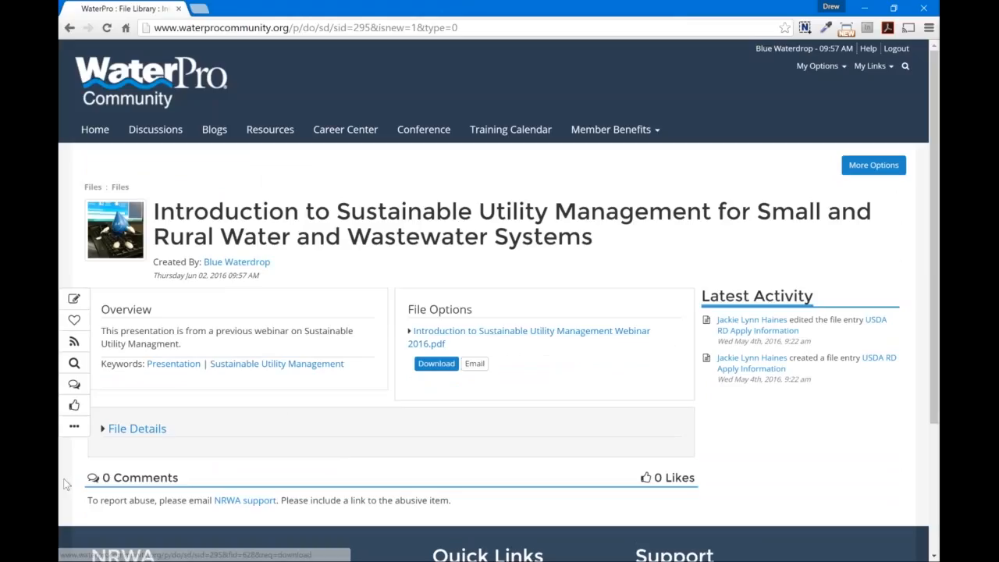
Step: Expand the submitted entry's file details to review its categorization and dates, and look at its extra file actions
click(125, 432)
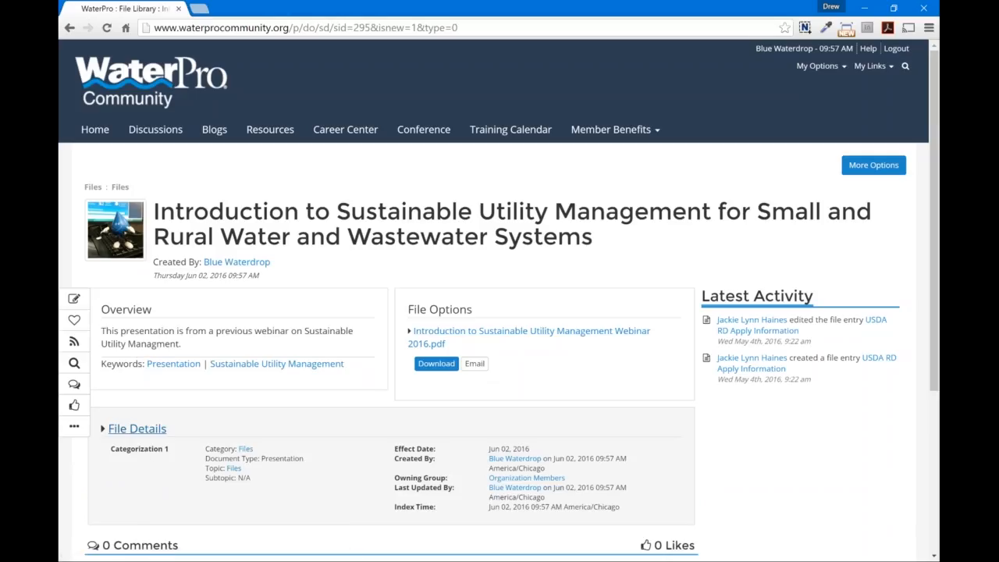
mouse_move(517, 489)
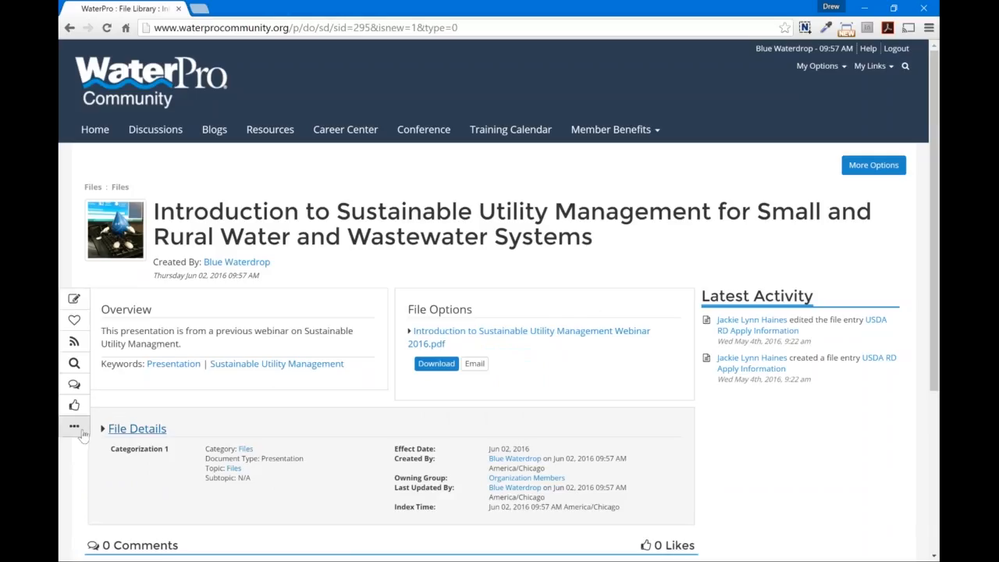
click(77, 428)
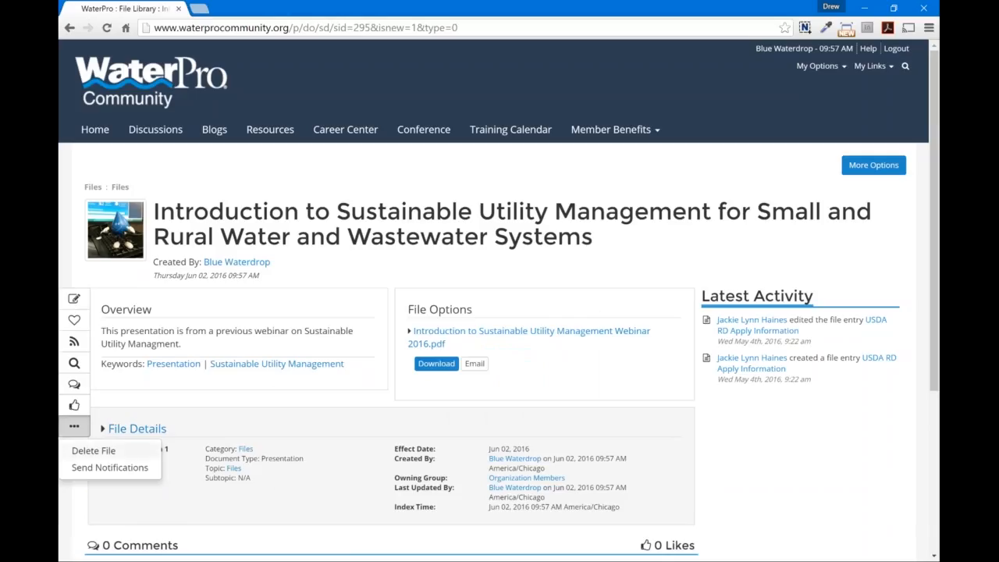
click(395, 217)
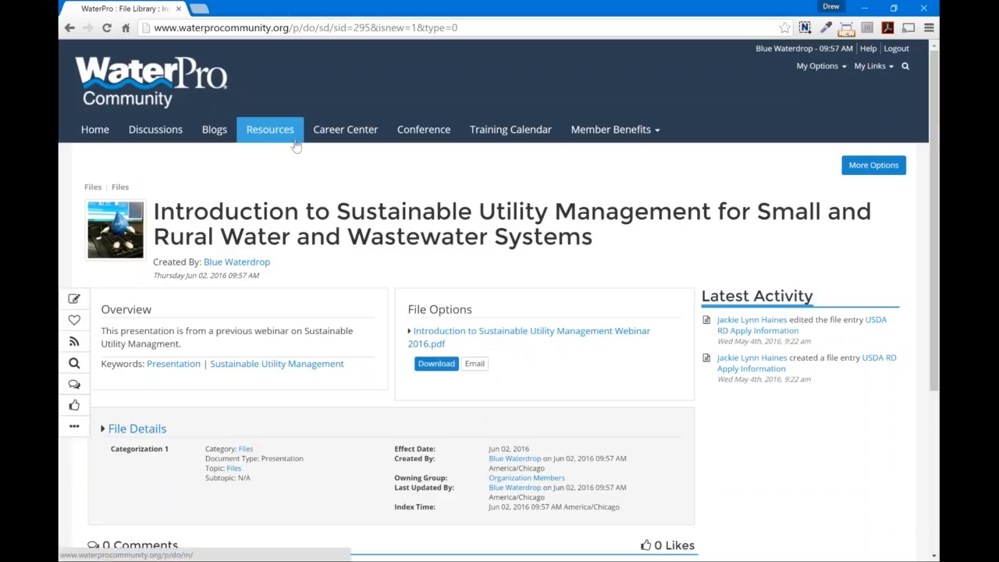
Step: Go to the Resources page and find the new Sustainable Utility Management entry in the All Files list
click(295, 141)
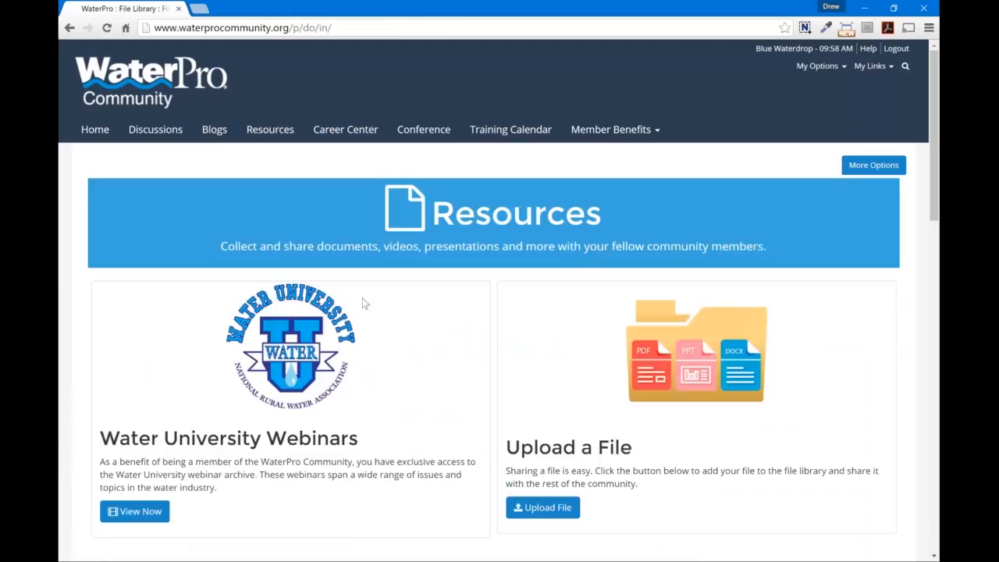
scroll(362, 302, down, 6)
scroll(362, 302, down, 1)
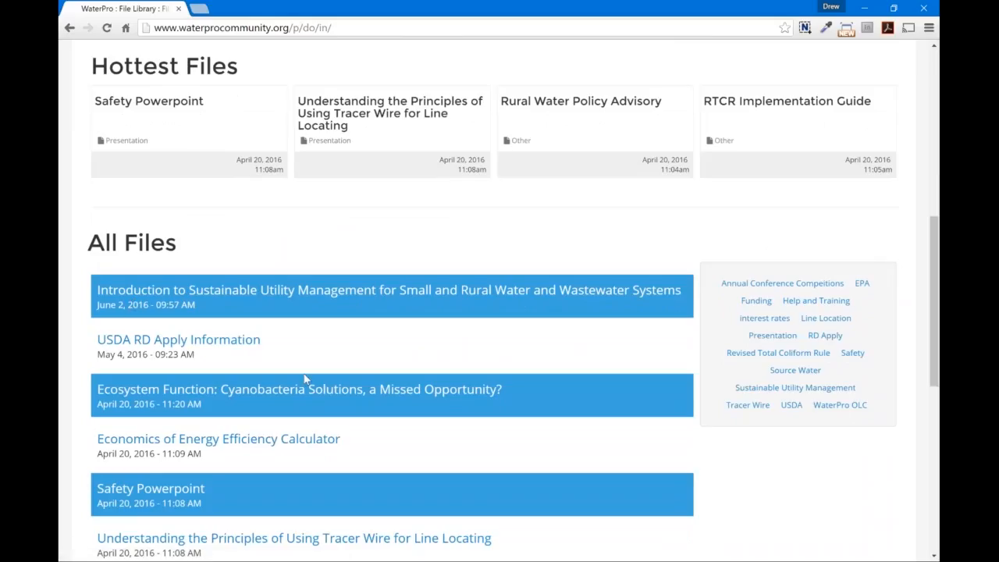
scroll(305, 379, up, 1)
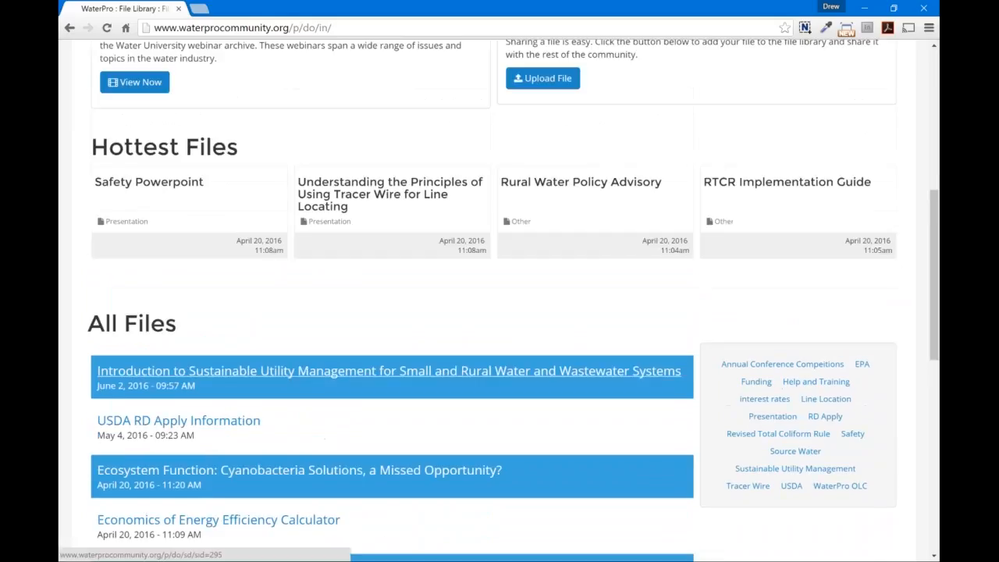